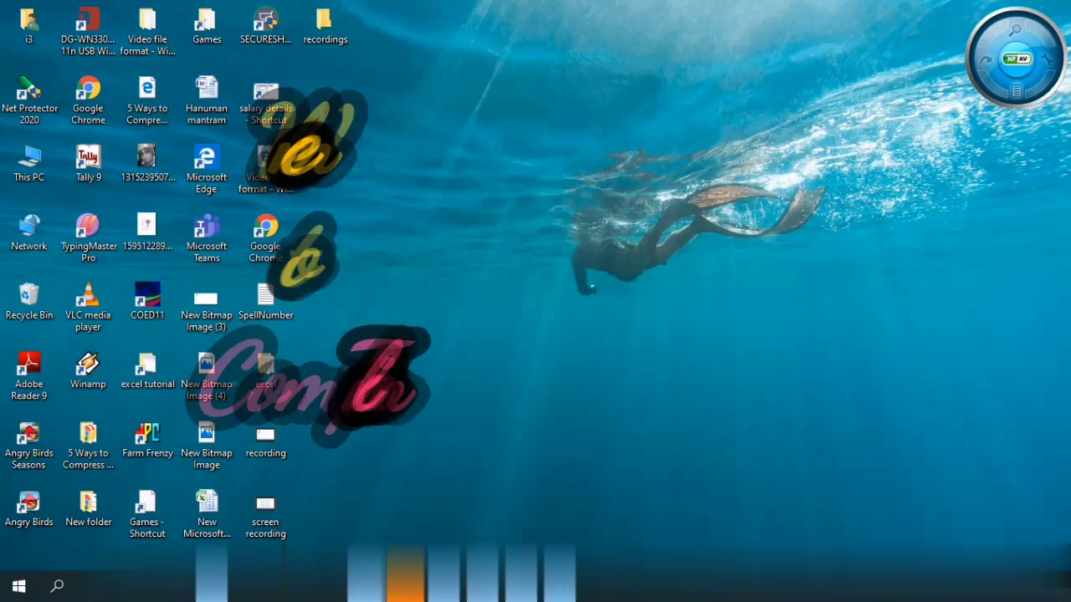
Step: Bring the orders spreadsheet to the front and select cell B24
{"action": "mouse_move", "coordinate": [404, 586]}
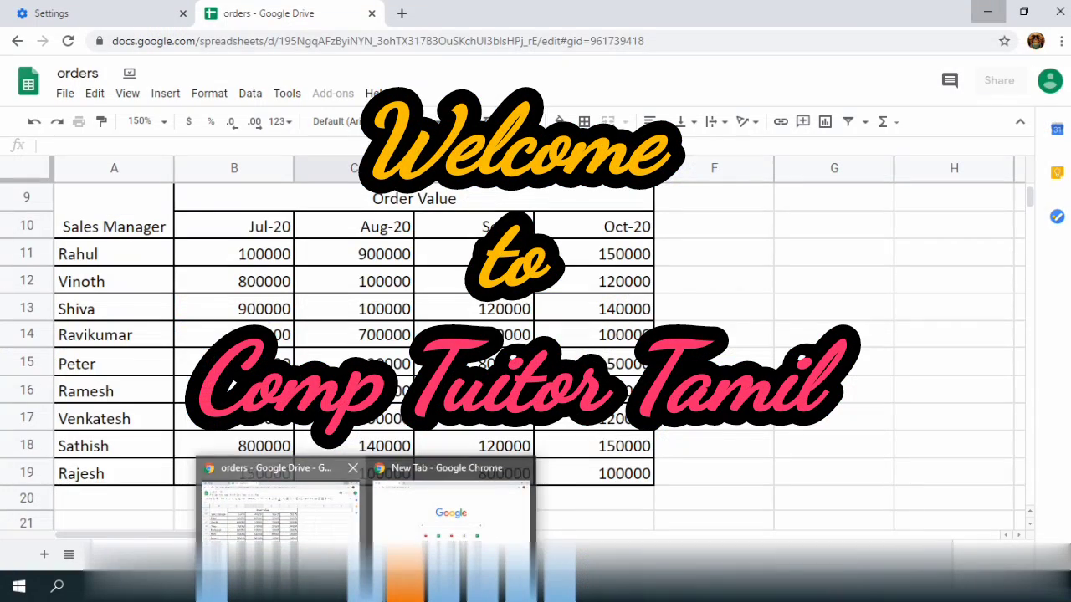
{"action": "left_click", "coordinate": [280, 510]}
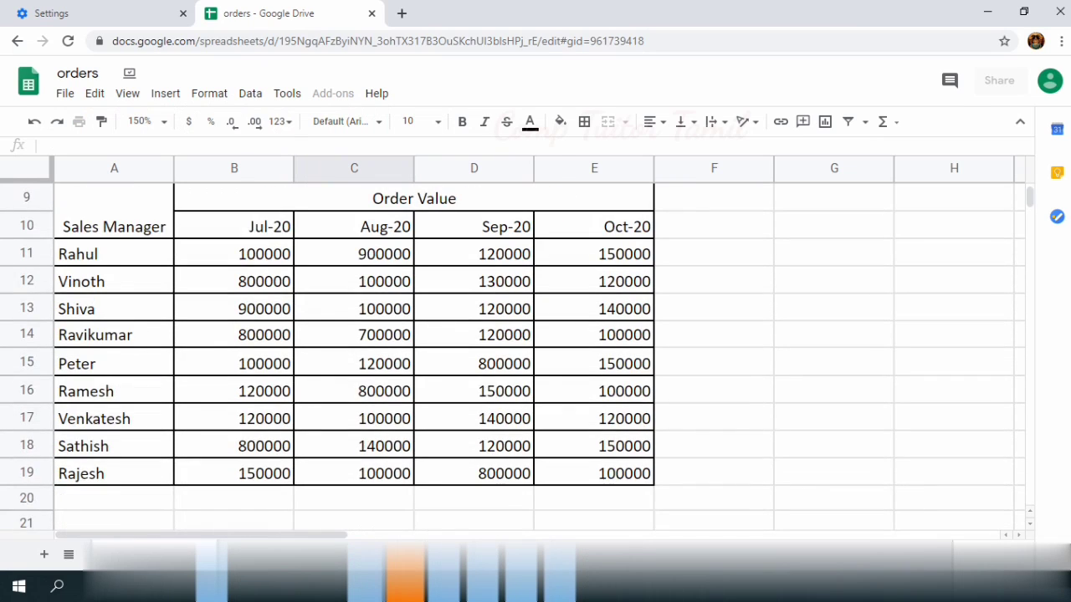
{"action": "scroll", "coordinate": [536, 352], "scroll_direction": "down", "scroll_amount": 2}
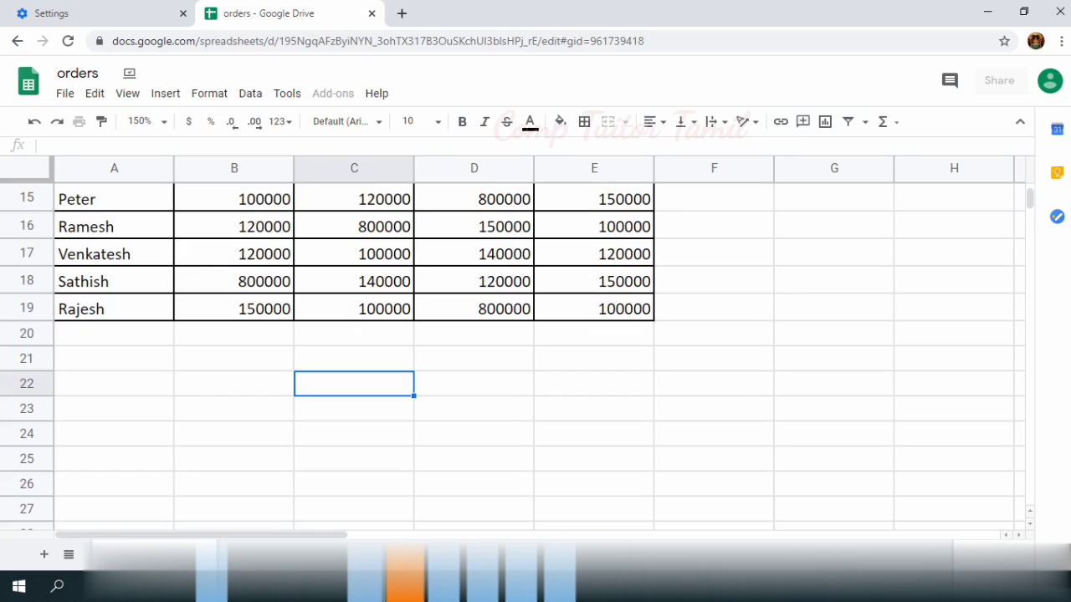
{"action": "left_click", "coordinate": [233, 434]}
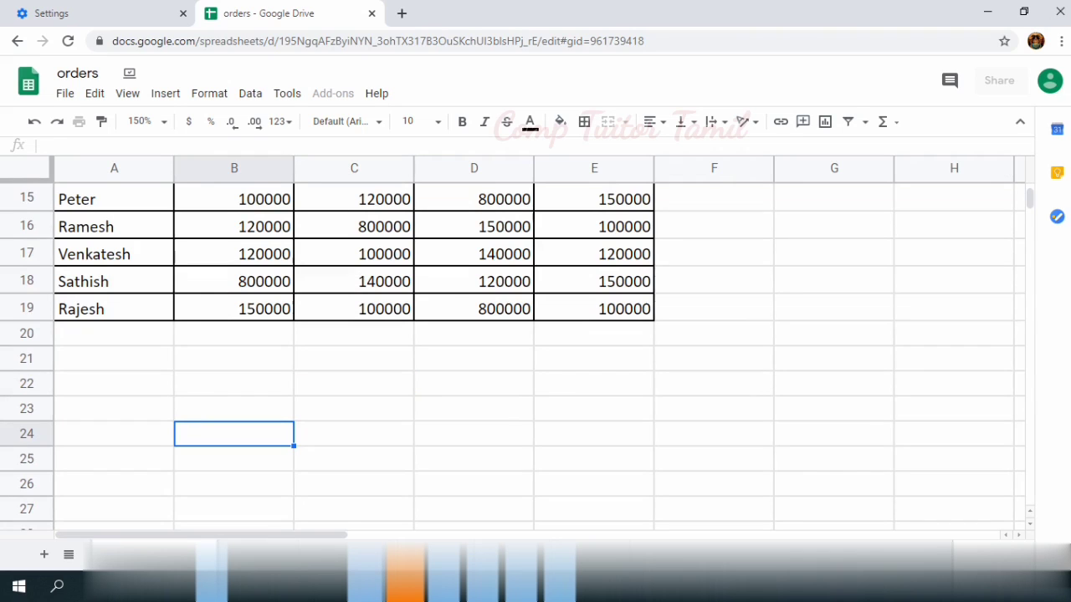
Step: Scroll through the managers' order values, selecting C22 and then B24 again
{"action": "scroll", "coordinate": [535, 352], "scroll_direction": "down", "scroll_amount": 3}
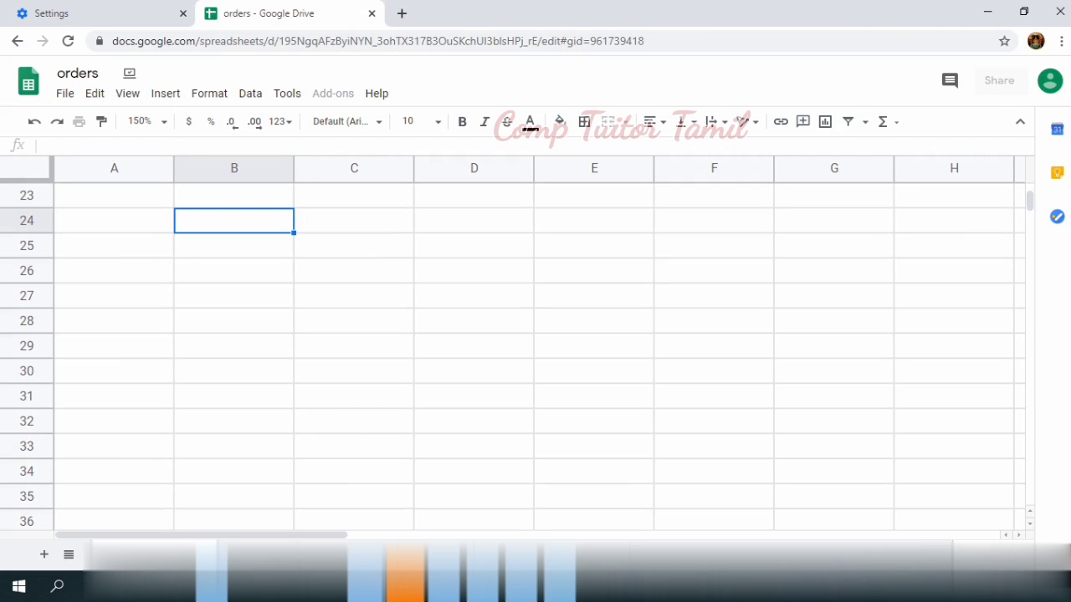
{"action": "scroll", "coordinate": [535, 352], "scroll_direction": "up", "scroll_amount": 3}
{"action": "left_click", "coordinate": [353, 383]}
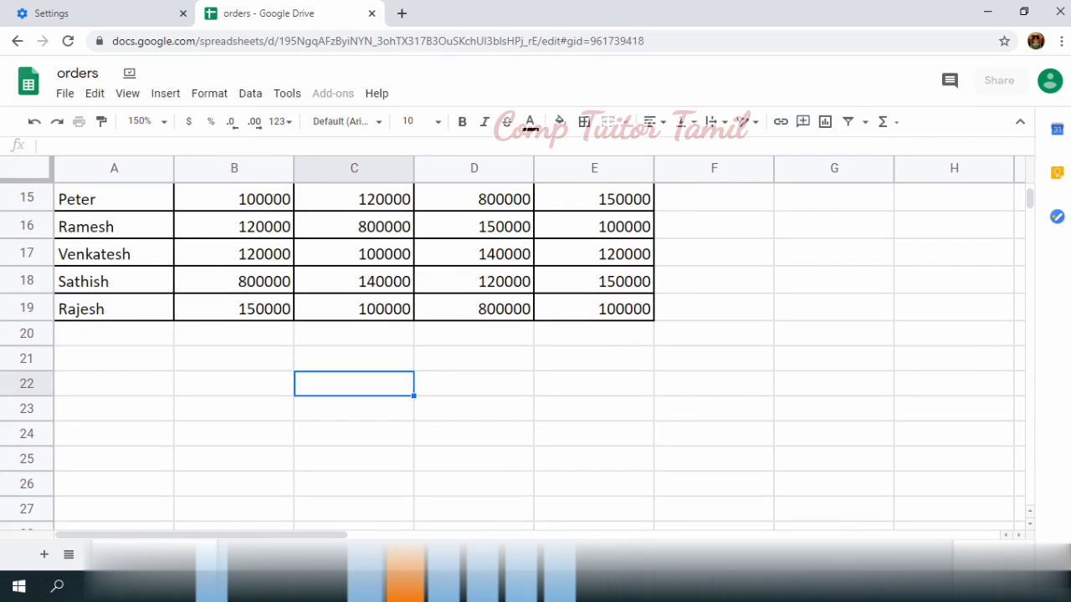
{"action": "left_click", "coordinate": [235, 433]}
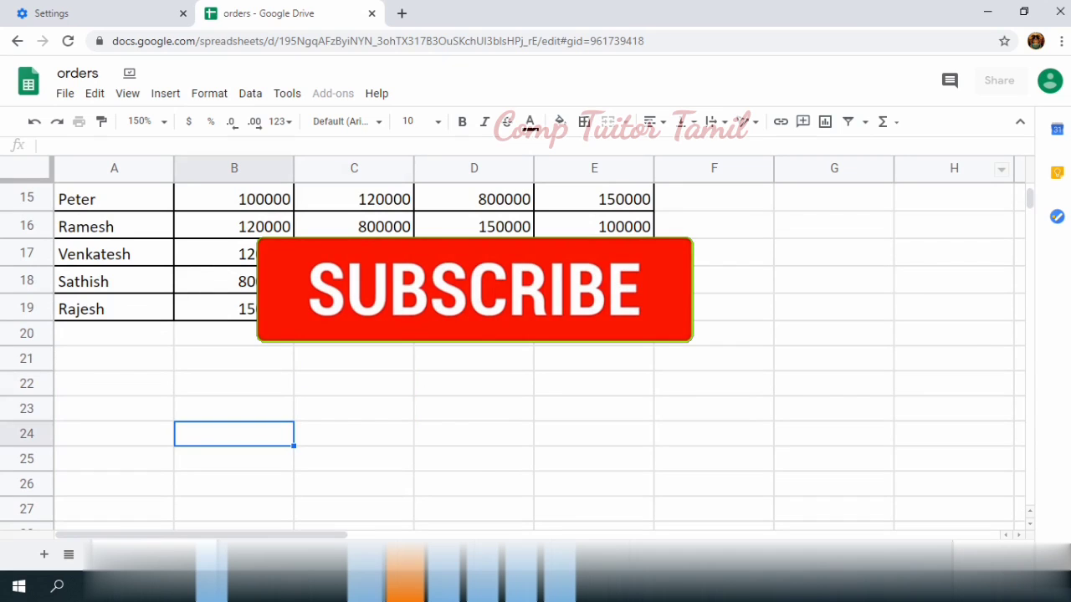
{"action": "scroll", "coordinate": [535, 351], "scroll_direction": "down", "scroll_amount": 2}
{"action": "scroll", "coordinate": [535, 351], "scroll_direction": "down", "scroll_amount": 2}
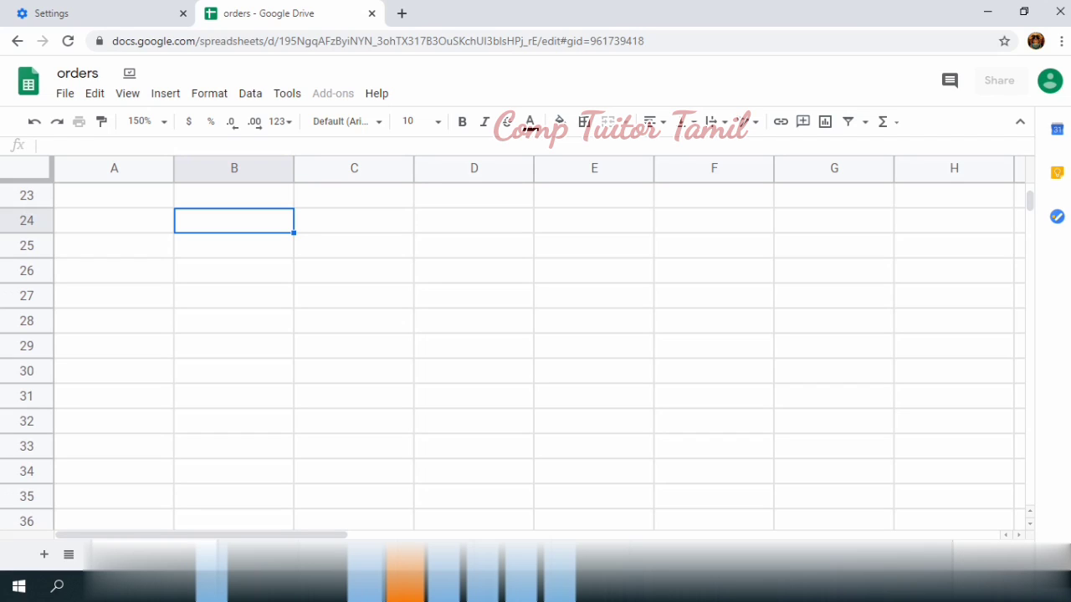
Step: Create a blank spreadsheet through File > New, keeping the title 'Untitled spreadsheet'
{"action": "key", "text": "alt+f"}
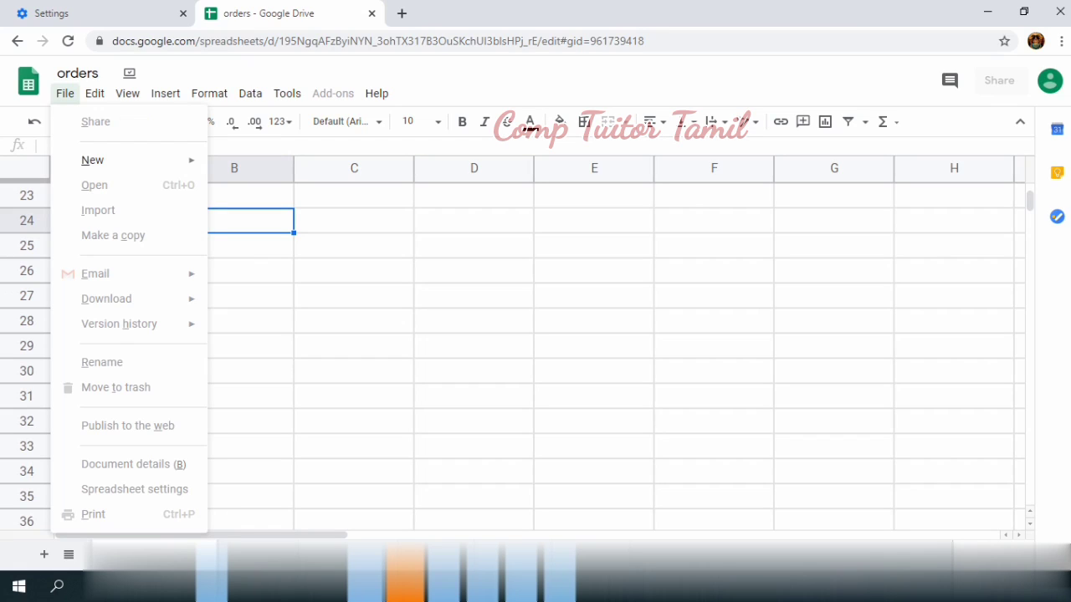
{"action": "key", "text": "n"}
{"action": "key", "text": "Return"}
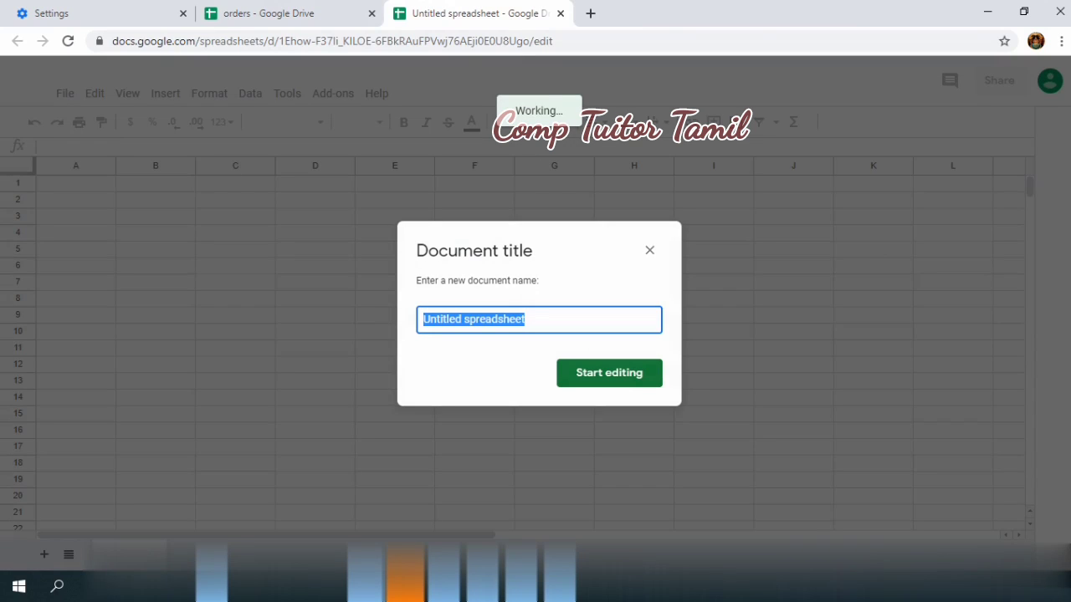
{"action": "key", "text": "Return"}
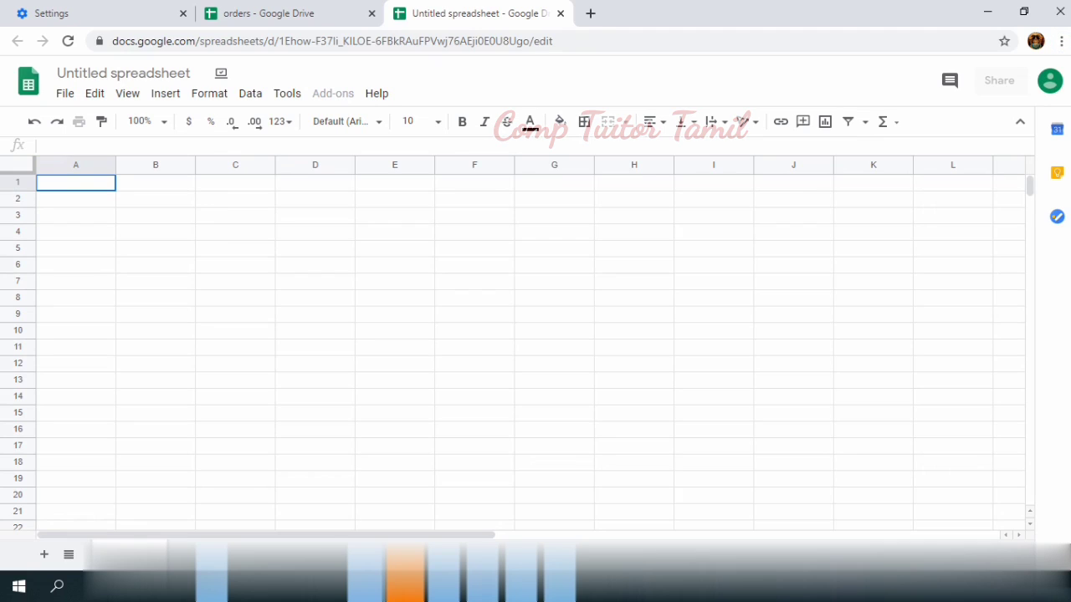
Step: Look at the File > New options without creating anything, then view the Edit menu
{"action": "key", "text": "alt+f"}
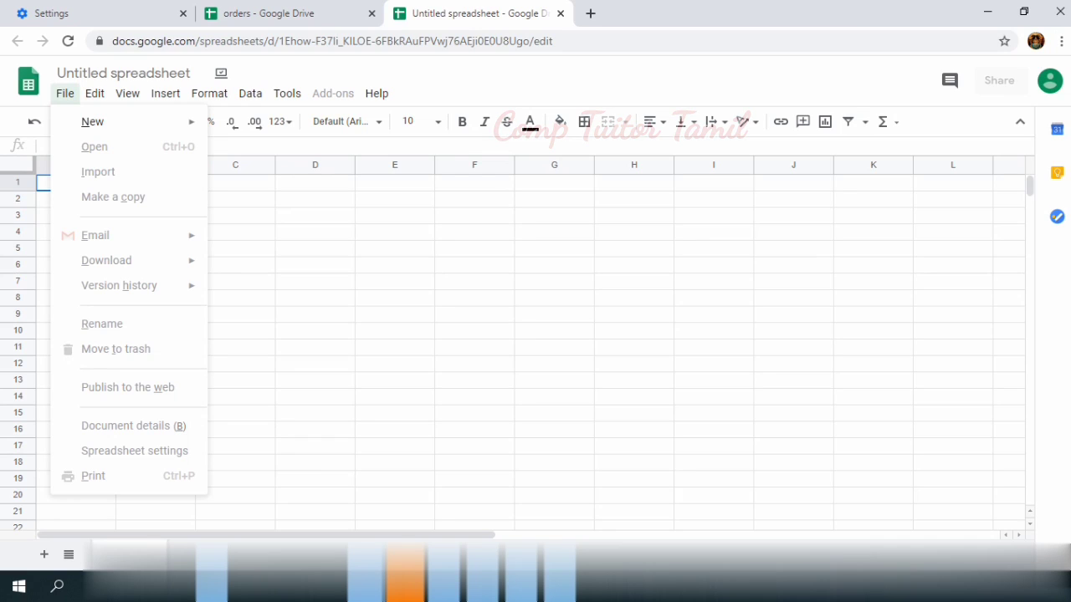
{"action": "key", "text": "n"}
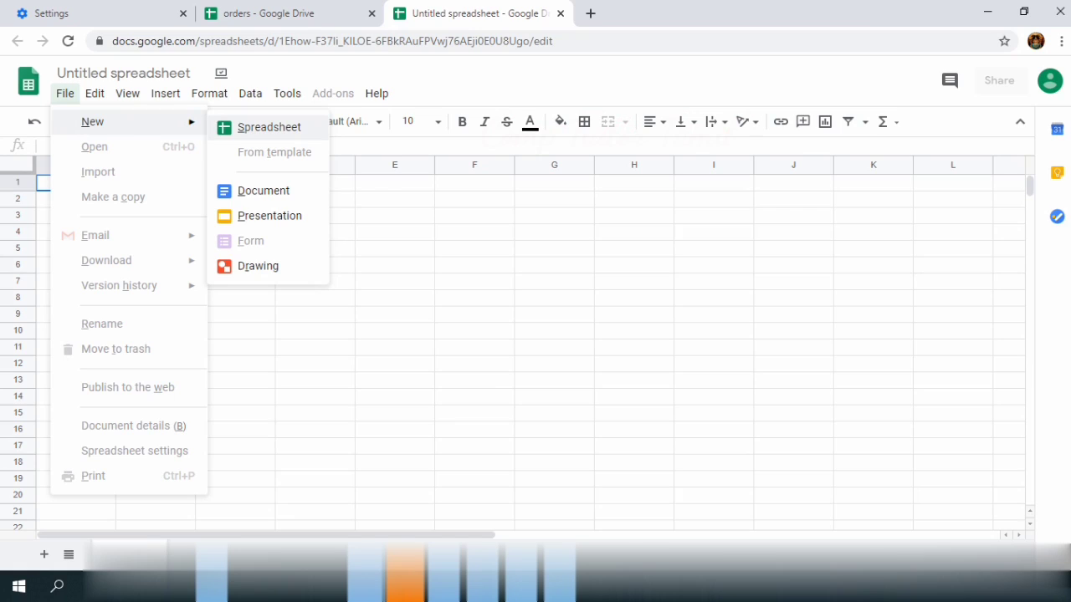
{"action": "key", "text": "Escape"}
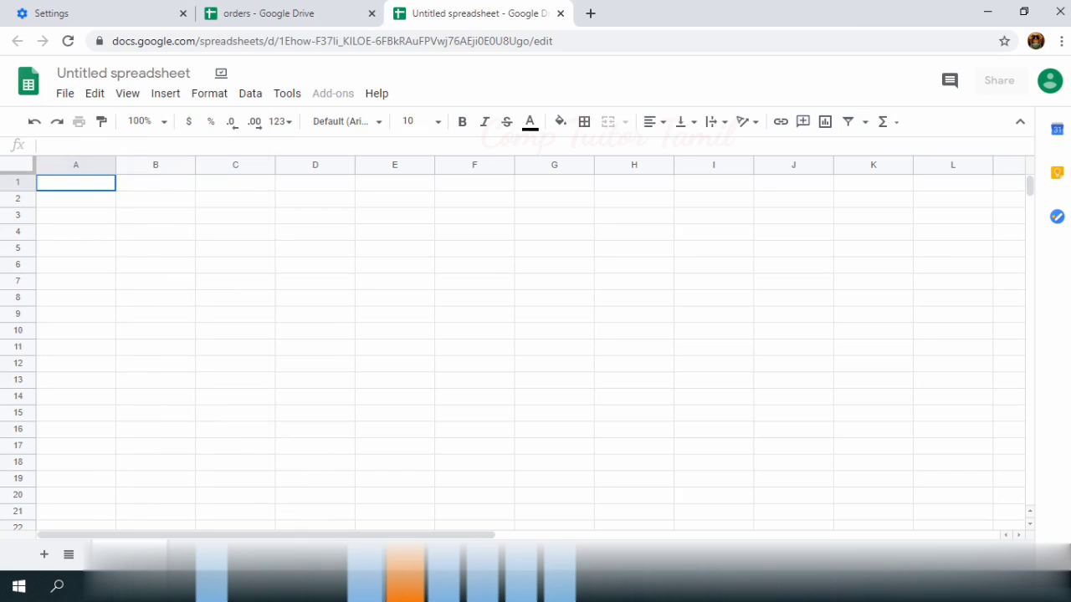
{"action": "key", "text": "alt+e"}
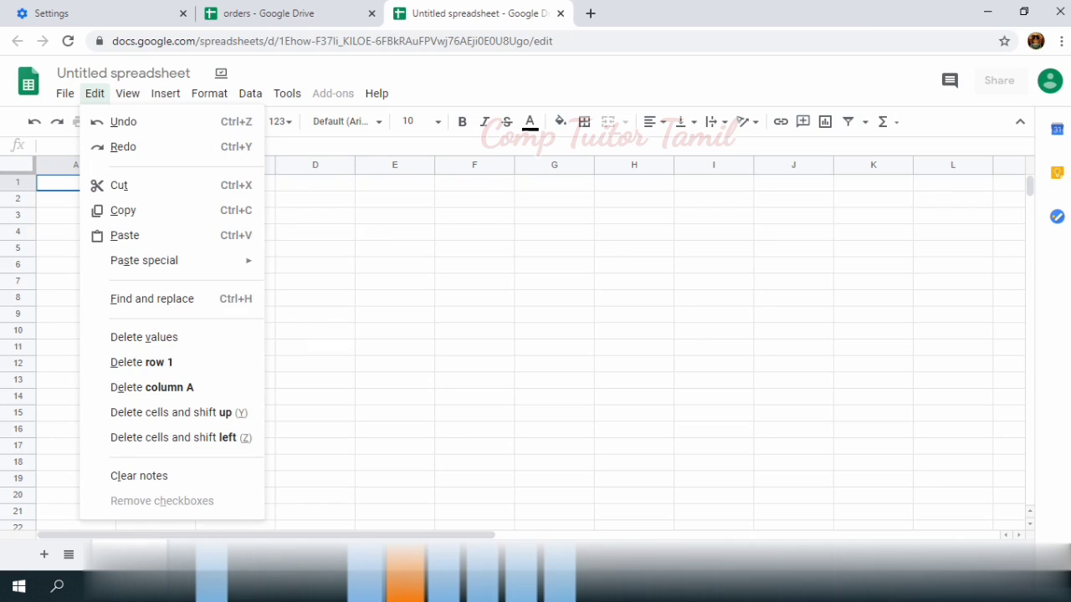
Step: Confirm 'copy' in A1 and undo its bold formatting
{"action": "key", "text": "Escape"}
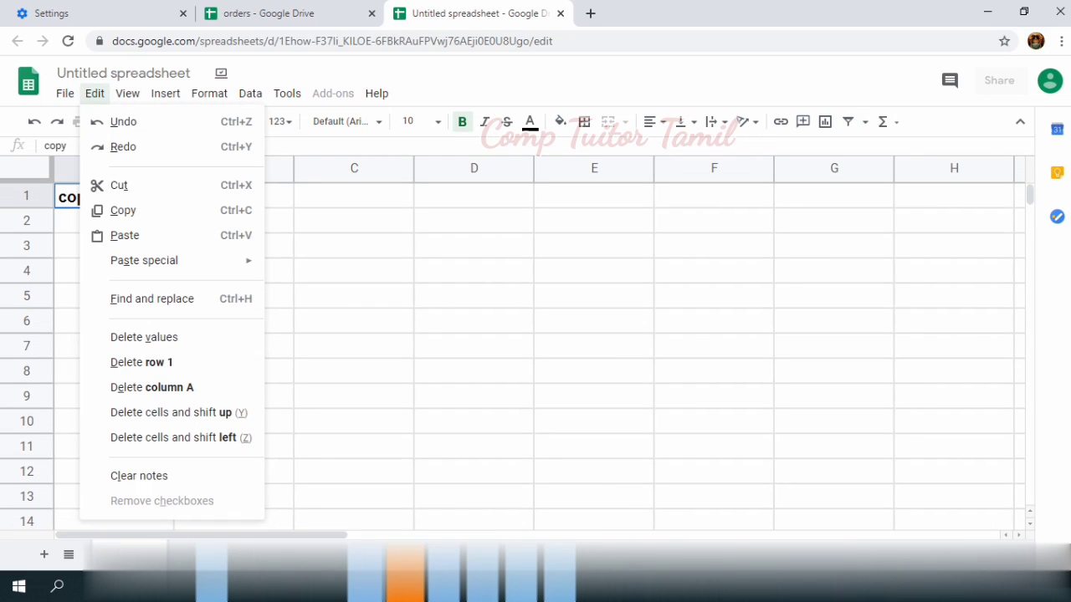
{"action": "key", "text": "Escape"}
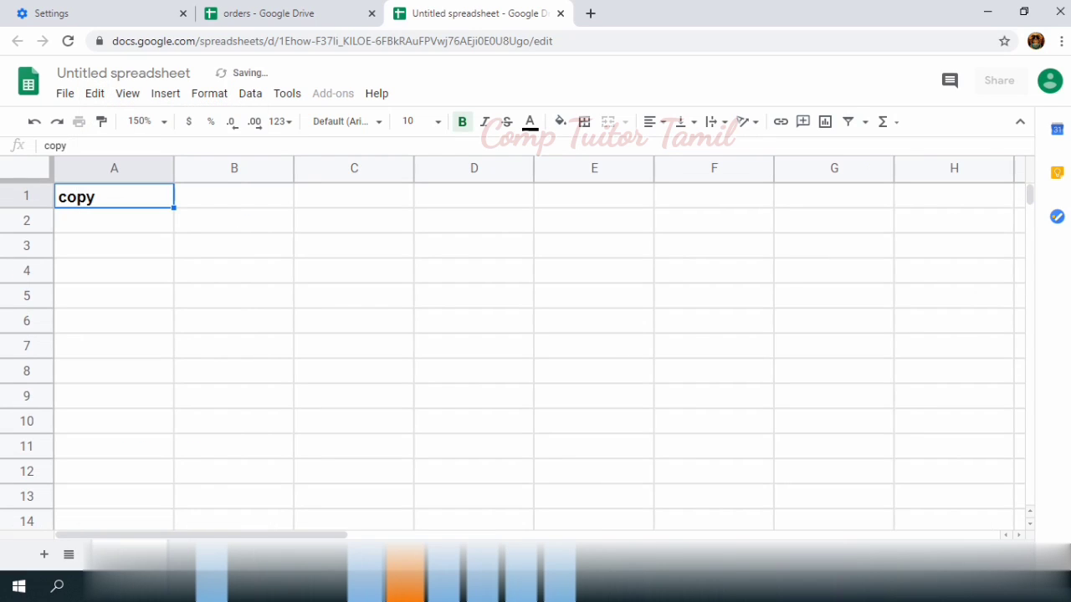
{"action": "key", "text": "alt+e"}
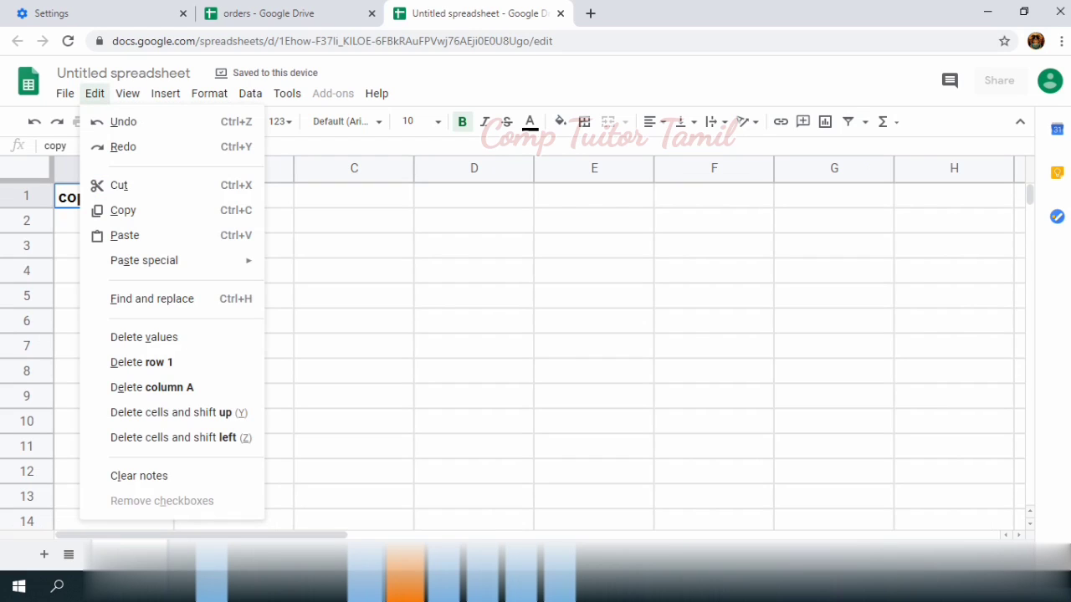
{"action": "key", "text": "u"}
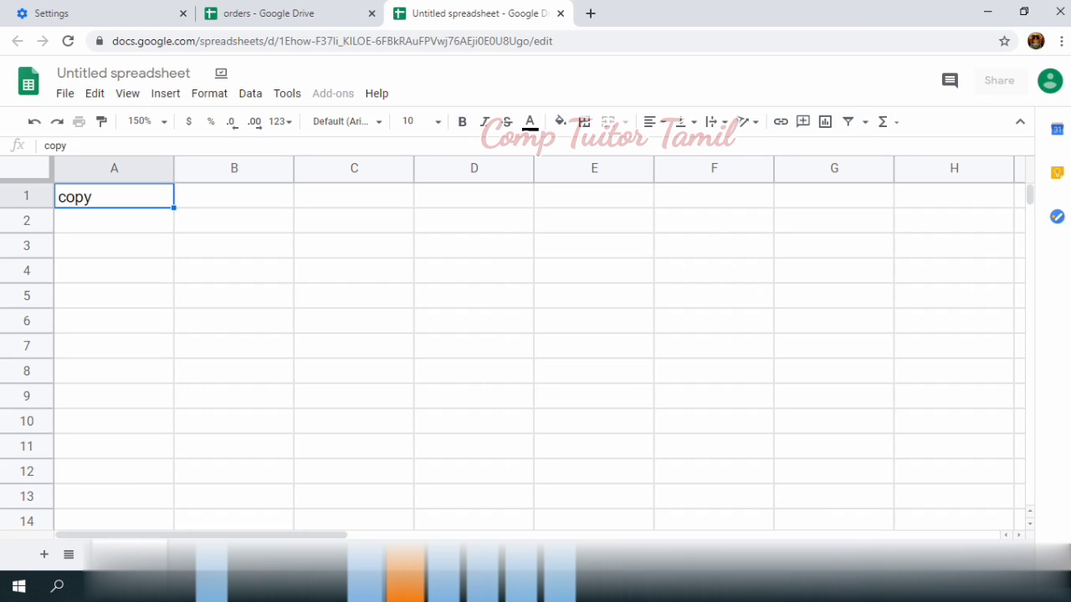
{"action": "key", "text": "alt+v"}
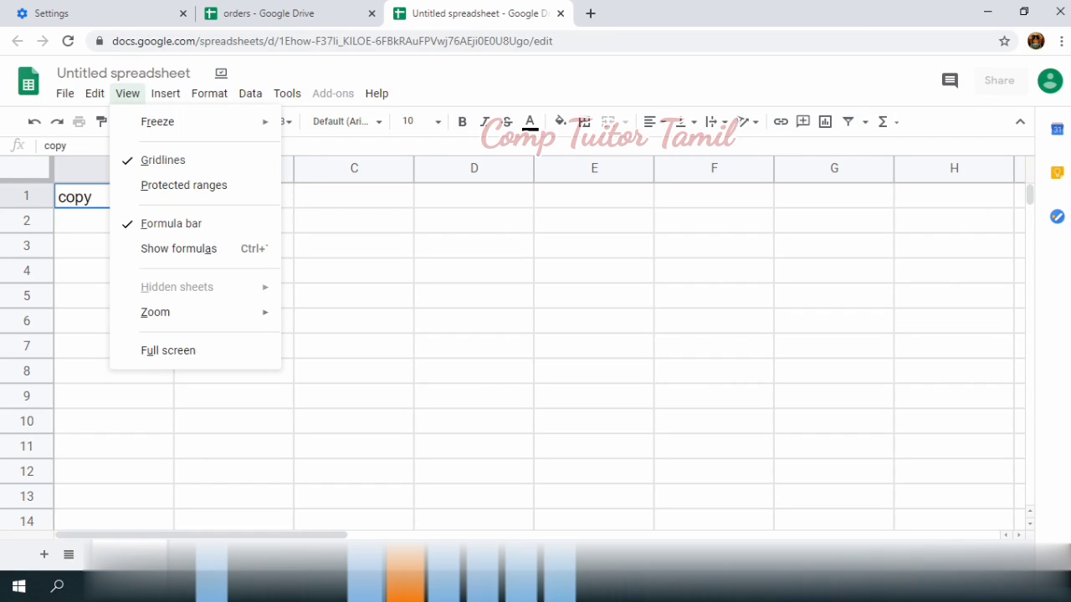
Step: Turn the View > Gridlines option off and then back on
{"action": "key", "text": "g"}
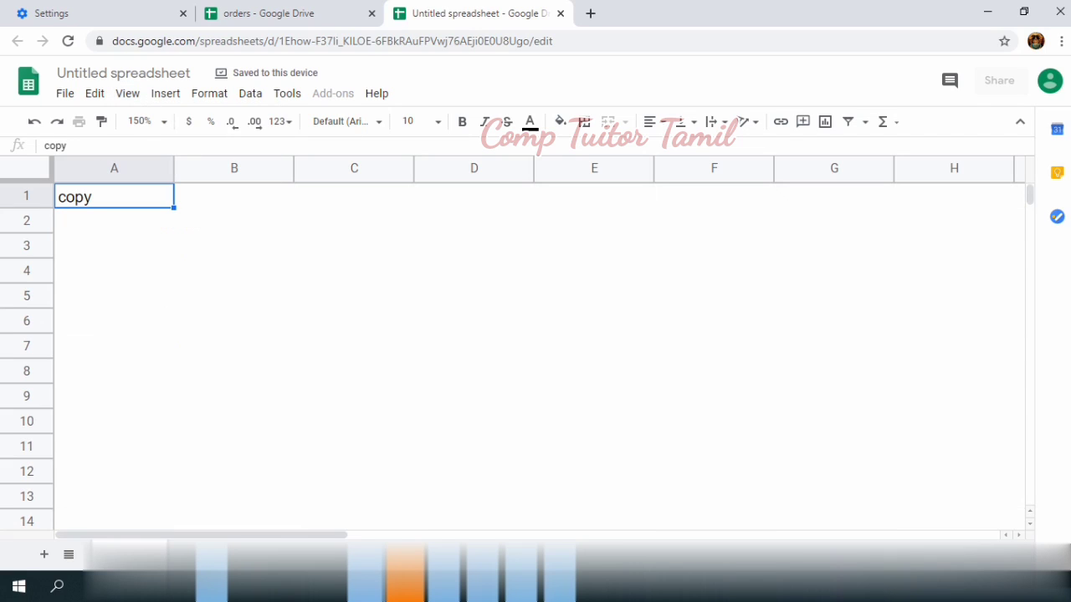
{"action": "key", "text": "alt+v"}
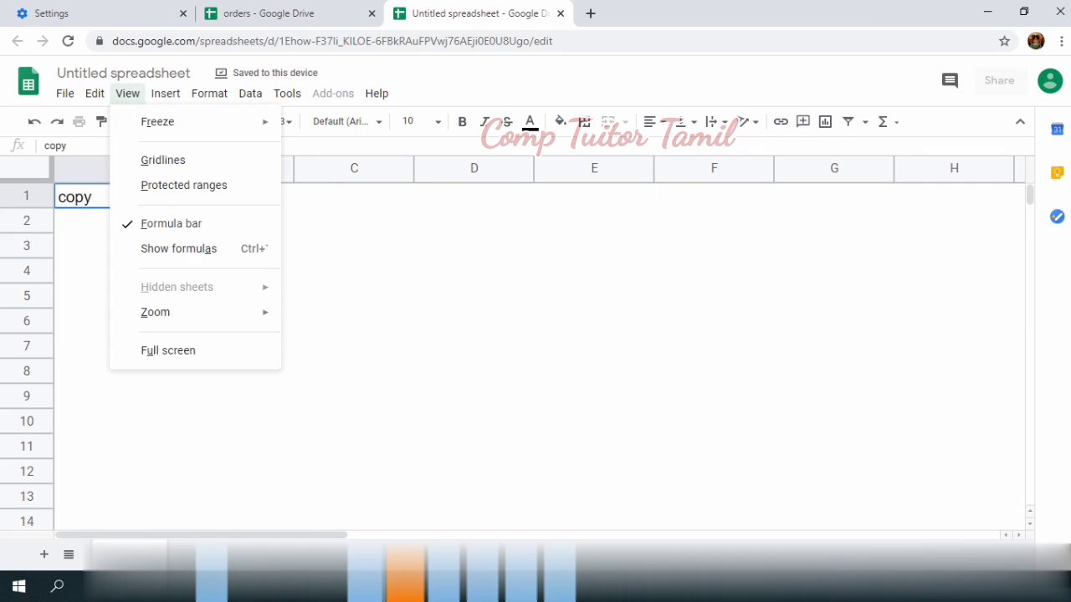
{"action": "key", "text": "g"}
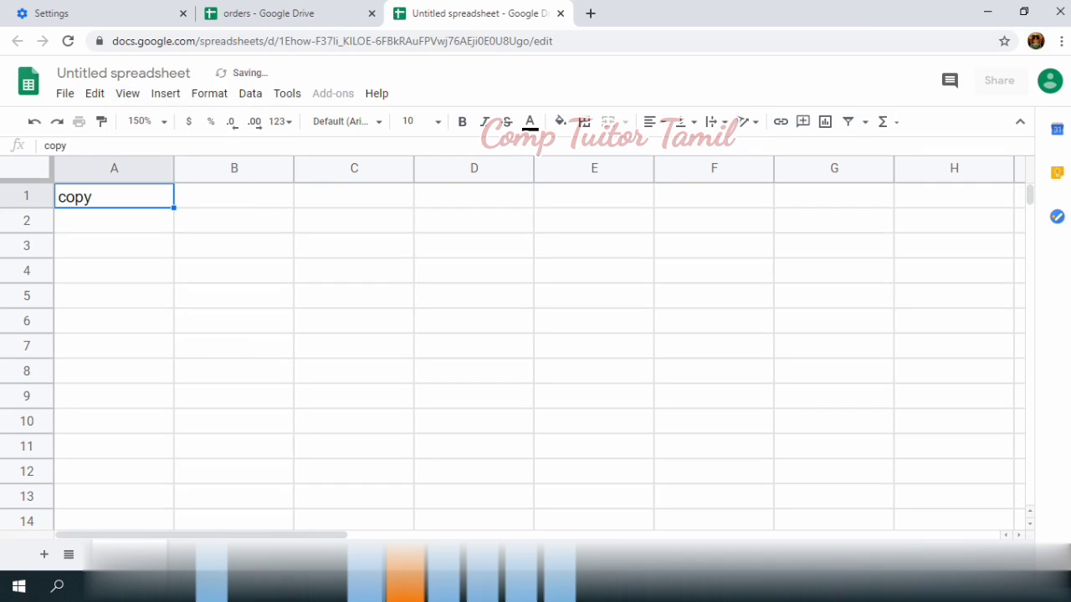
{"action": "key", "text": "alt+i"}
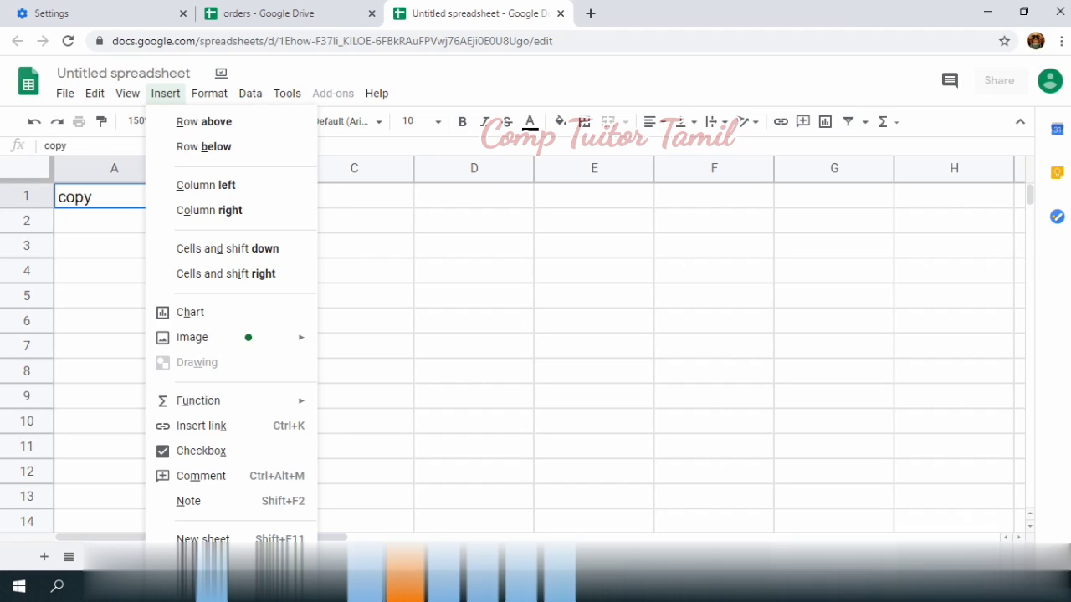
Step: Insert a column left of column A, moving 'copy' into B1
{"action": "left_click", "coordinate": [206, 185]}
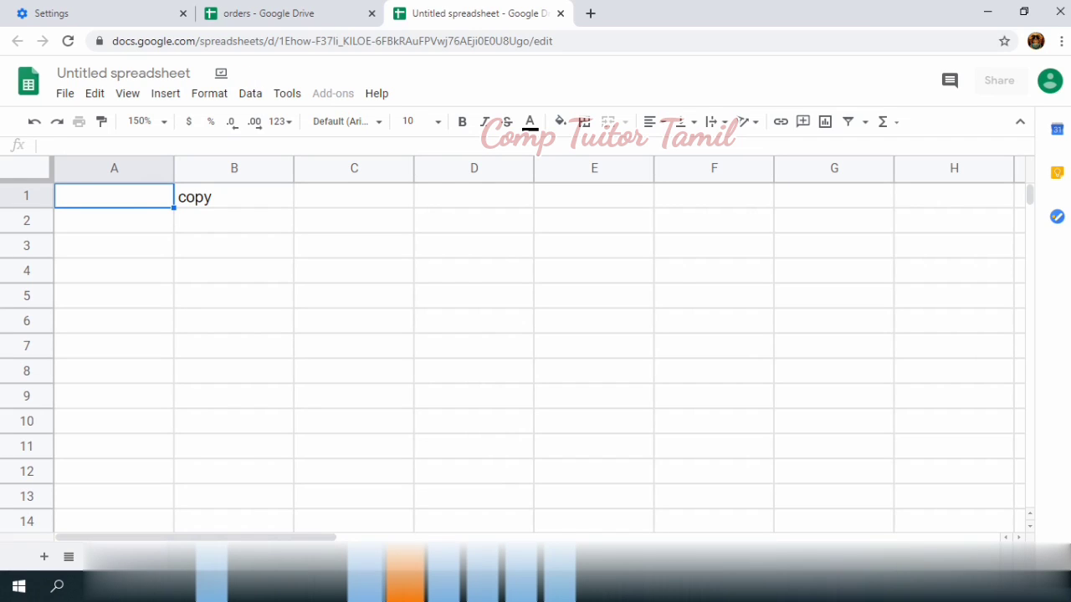
{"action": "key", "text": "alt+o"}
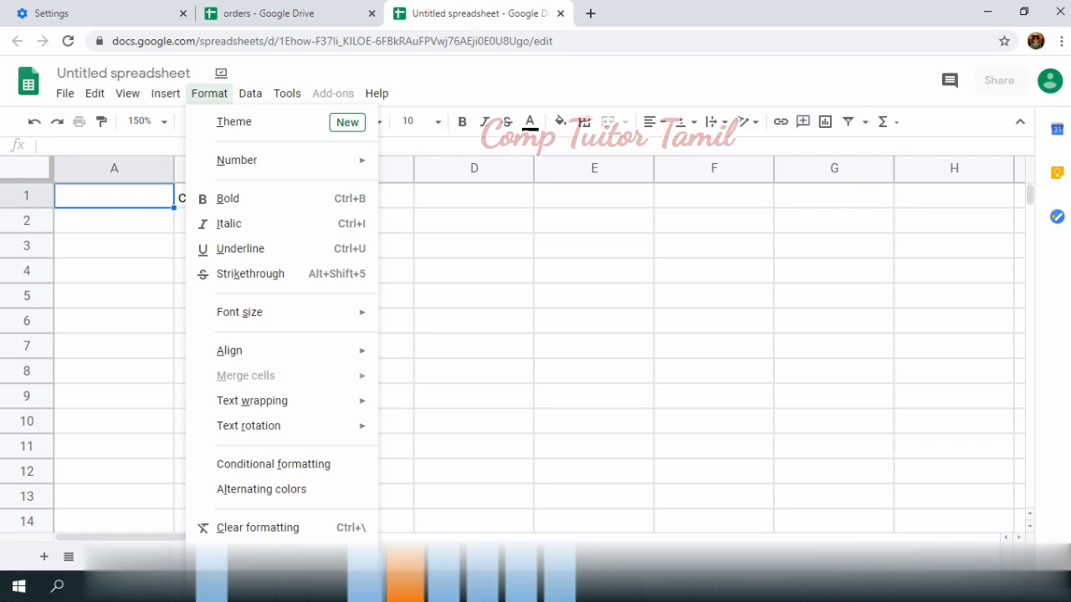
Step: Close the Format menu and look through the Data menu without changes
{"action": "key", "text": "Escape"}
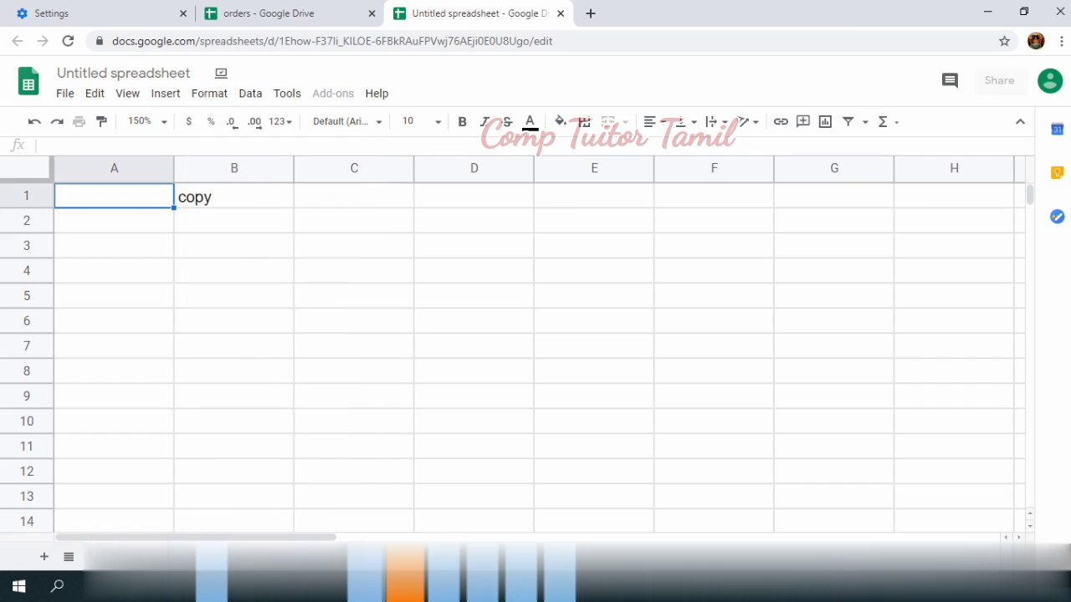
{"action": "key", "text": "alt+d"}
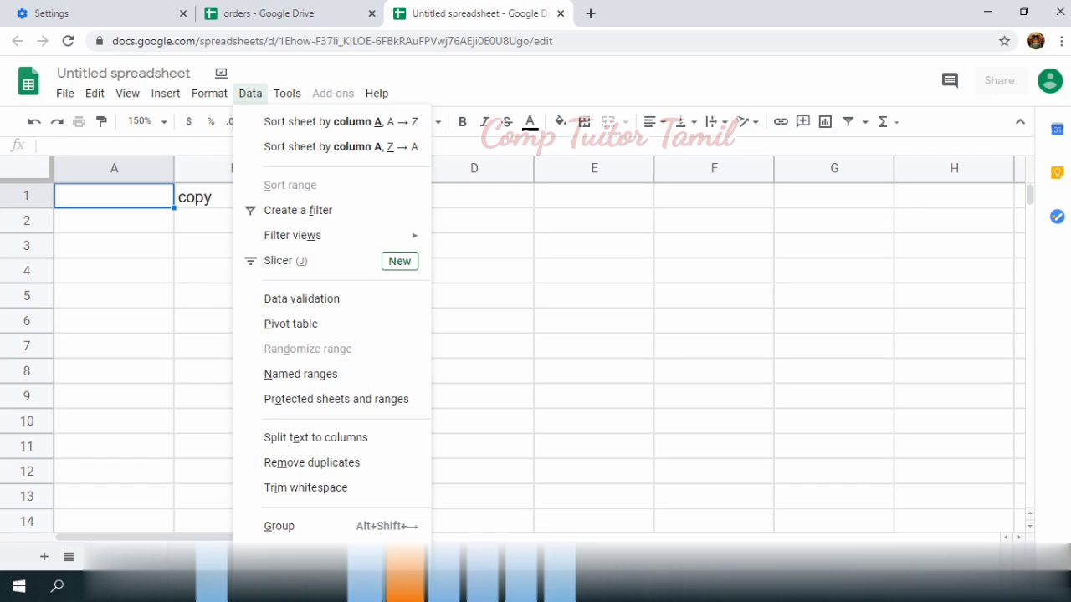
{"action": "key", "text": "Escape"}
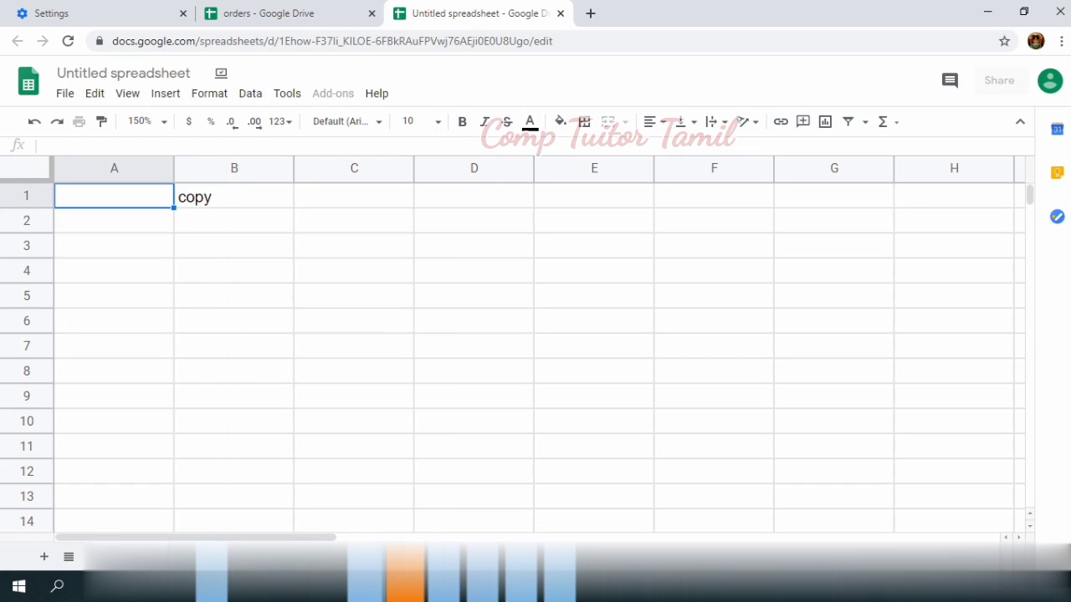
{"action": "key", "text": "alt+t"}
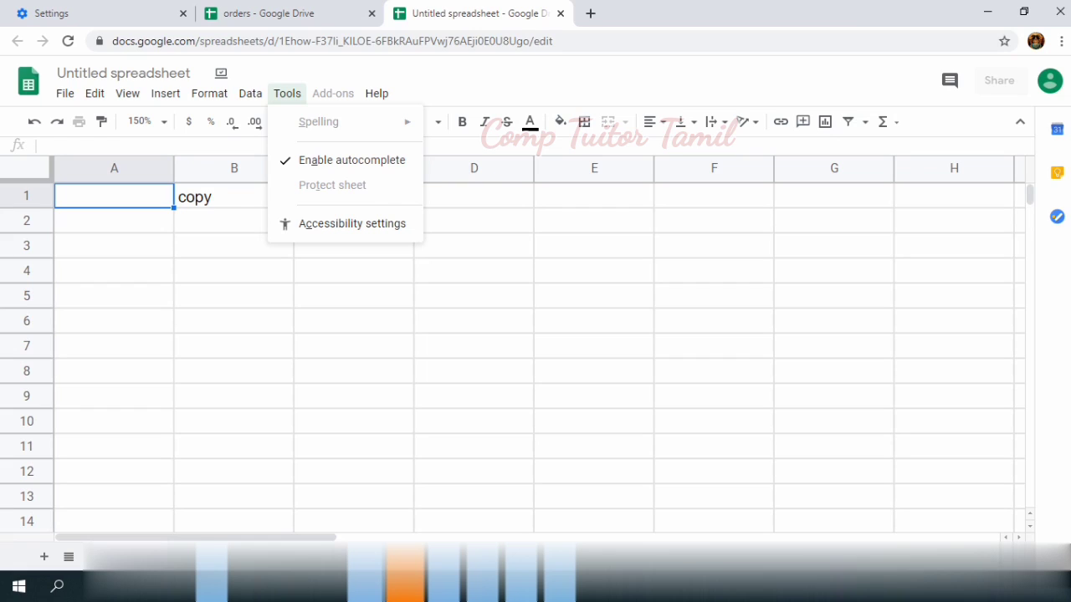
Step: Close the Tools menu and glance through the Help menu, leaving 'copy' in B1
{"action": "key", "text": "Escape"}
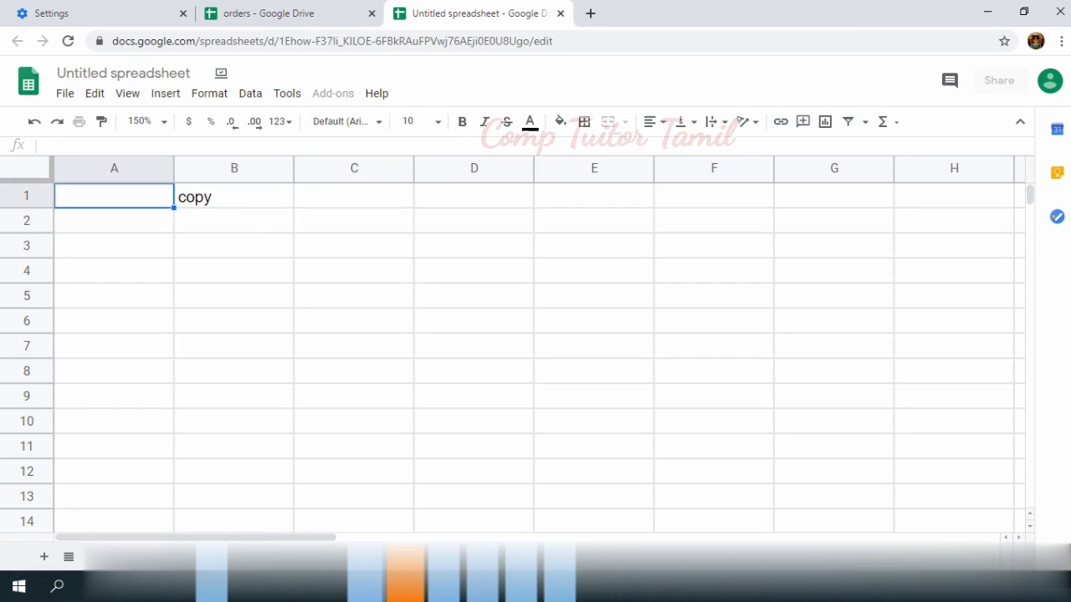
{"action": "key", "text": "alt+h"}
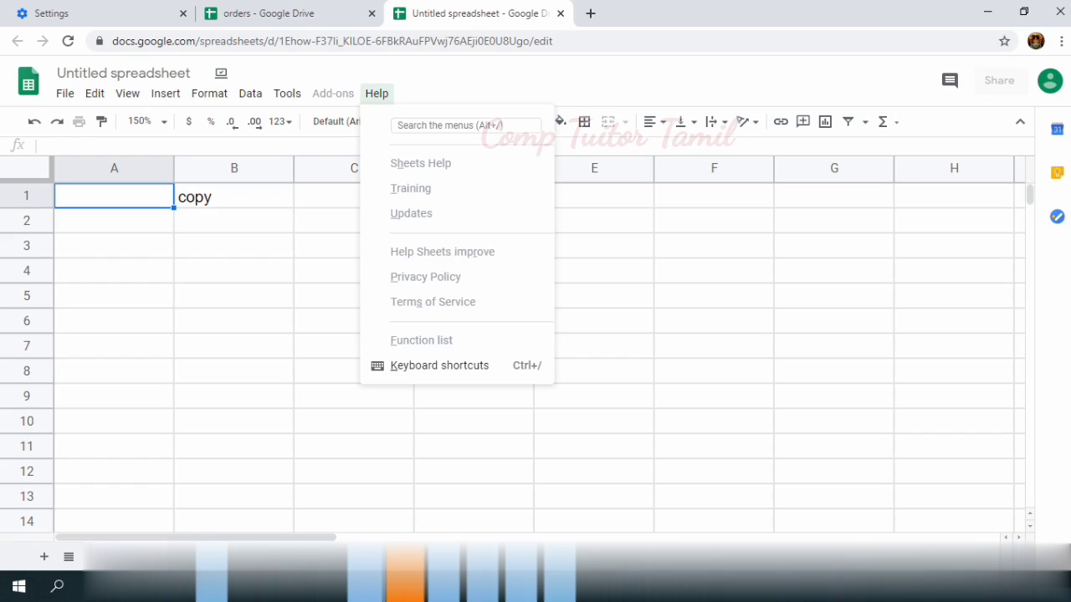
{"action": "key", "text": "Escape"}
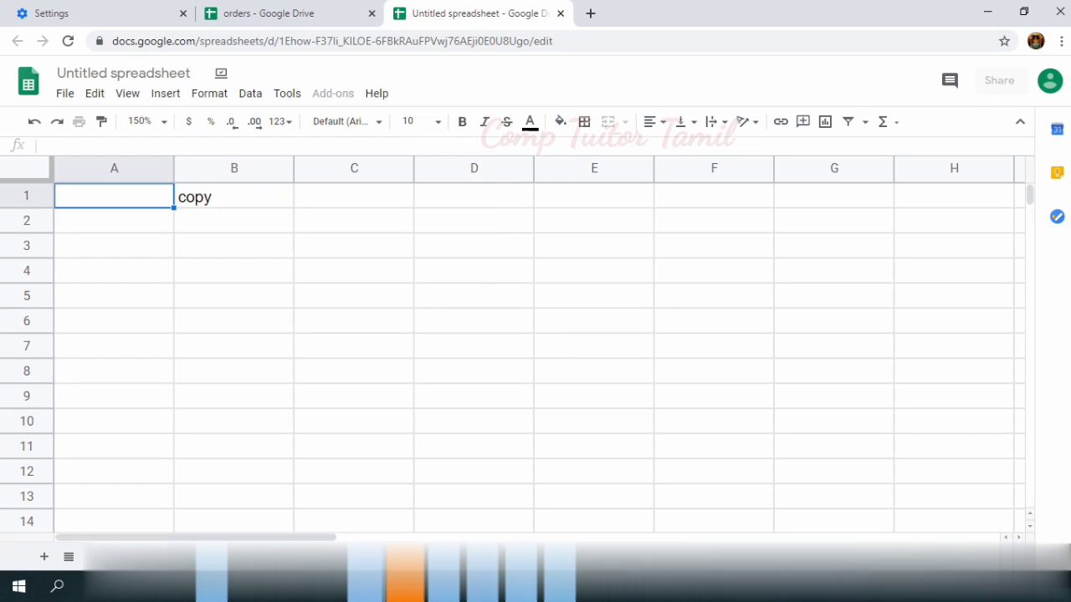